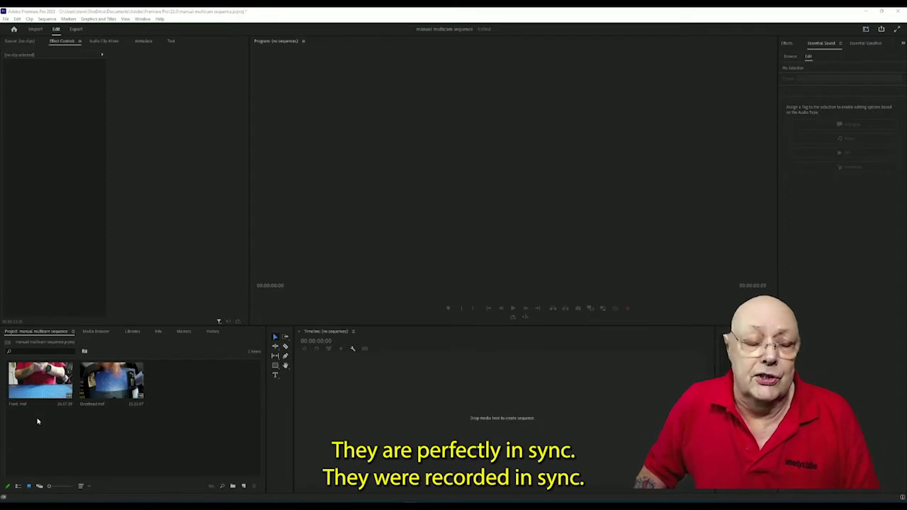
# - Save the project and select both the Front and Overhead clips in the bin
pyautogui.hotkey('ctrl', 's')
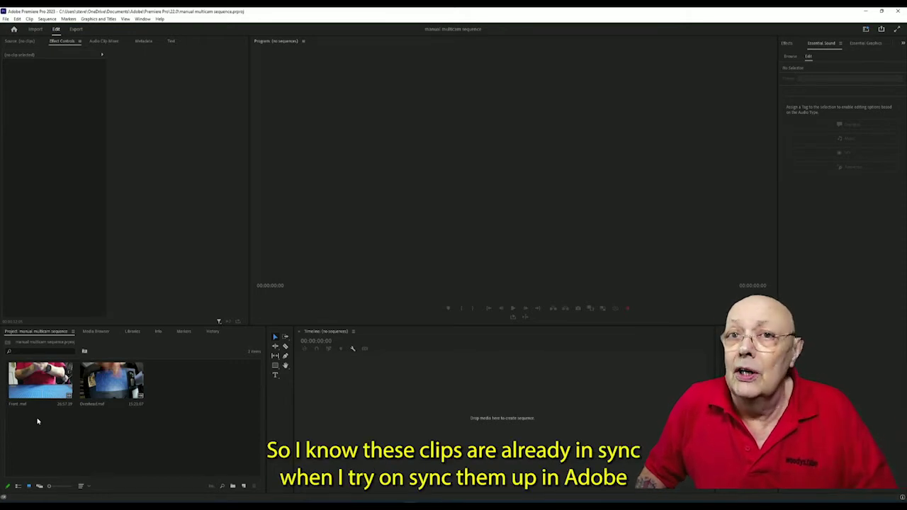
pyautogui.moveTo(10, 419); pyautogui.dragTo(145, 365)
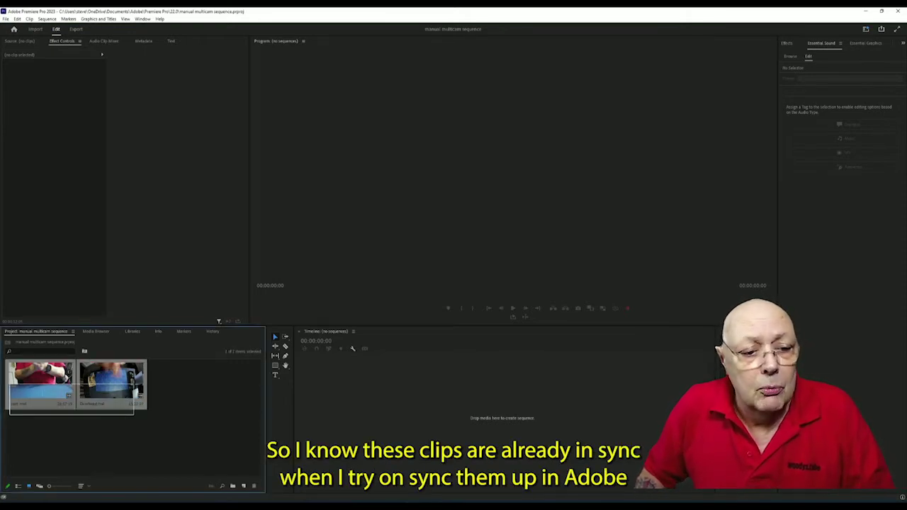
# - Create a multi-camera source sequence from both clips with Synchronize Point set to Audio
pyautogui.rightClick(132, 385)
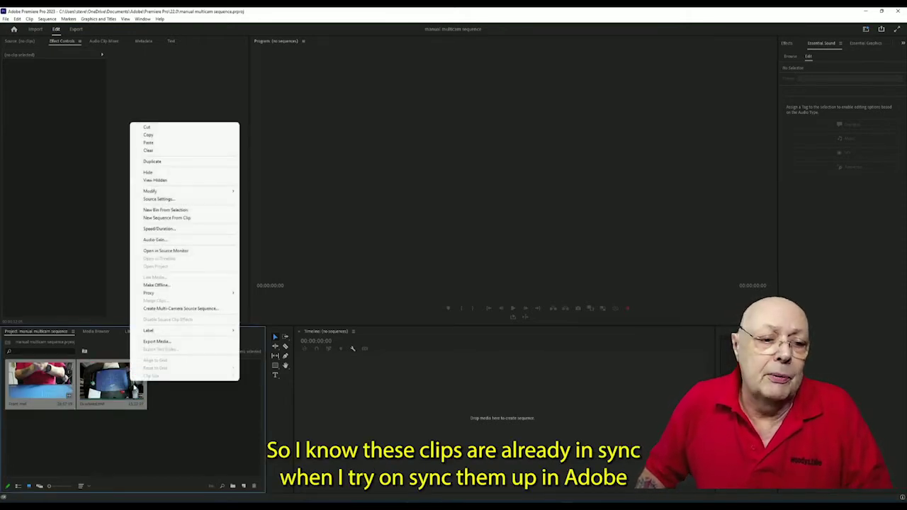
pyautogui.click(170, 310)
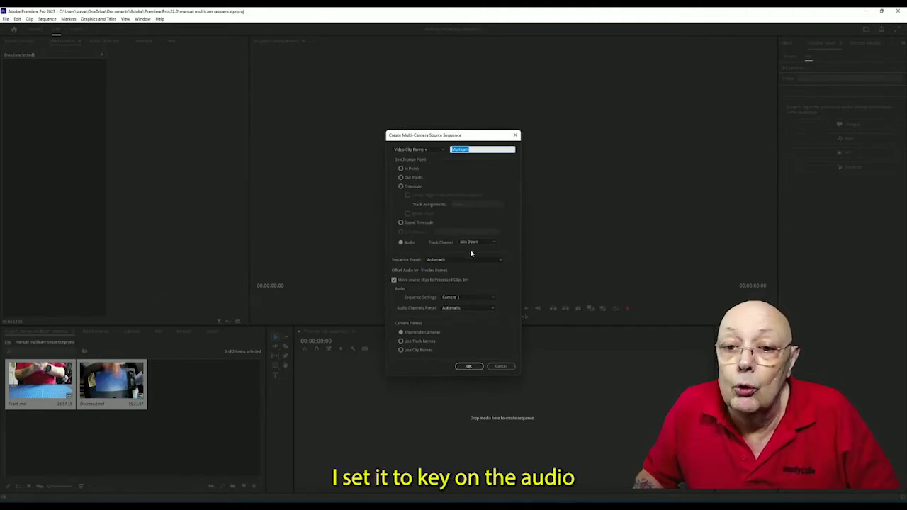
pyautogui.click(470, 366)
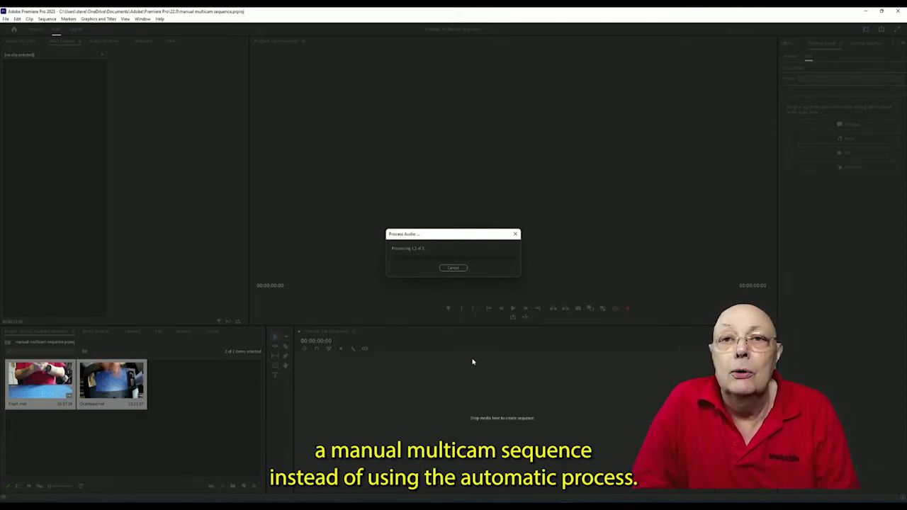
# - Cancel the audio processing, dismiss the sync failure warning, and select the Front clip
pyautogui.click(453, 268)
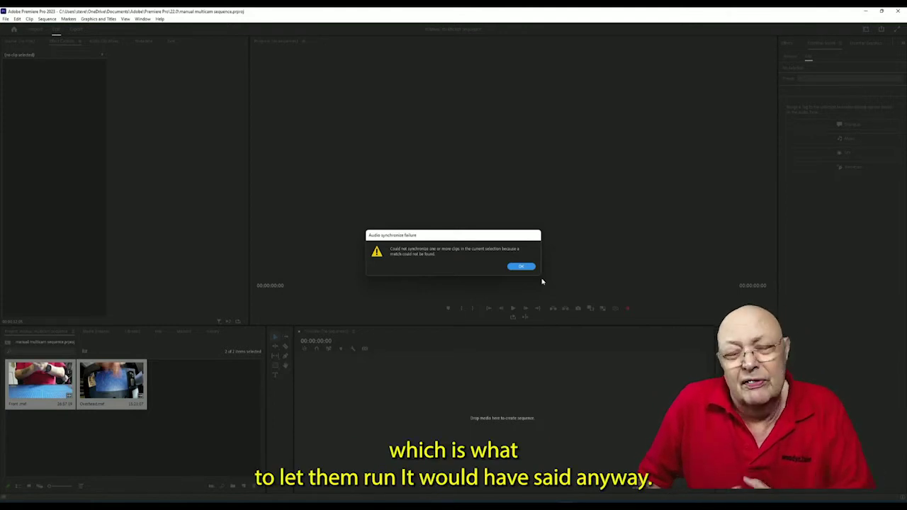
pyautogui.click(521, 268)
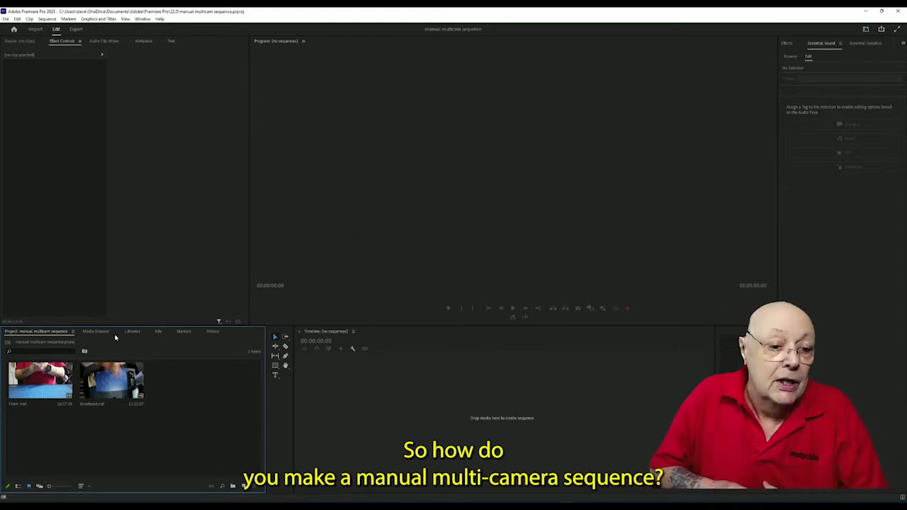
pyautogui.click(41, 382)
# - Build a Front sequence with Overhead.mxf on V2, toggling V2 during playback to confirm sync
pyautogui.moveTo(206, 391); pyautogui.dragTo(316, 408)
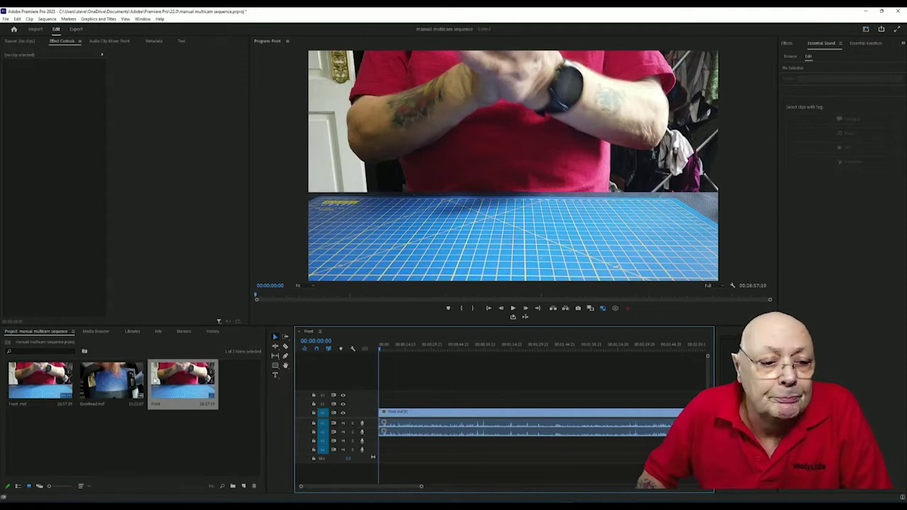
pyautogui.moveTo(131, 381); pyautogui.dragTo(385, 403)
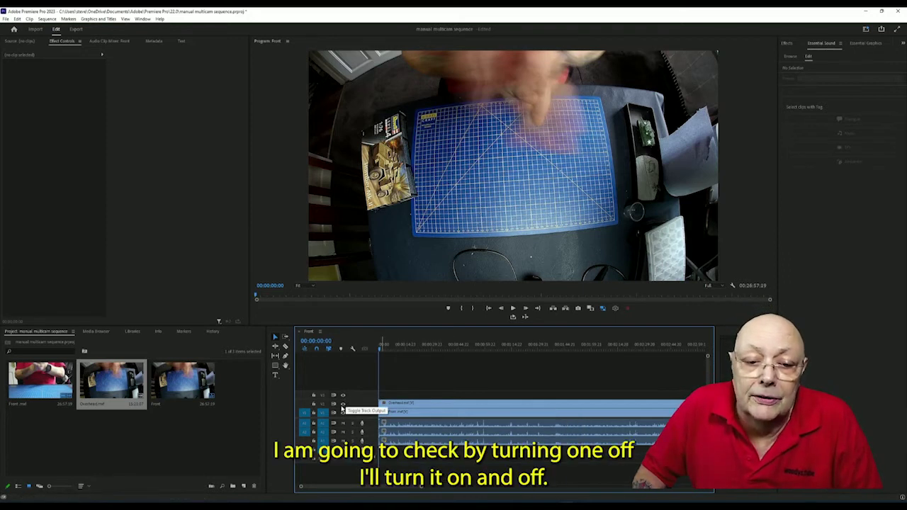
pyautogui.click(343, 405)
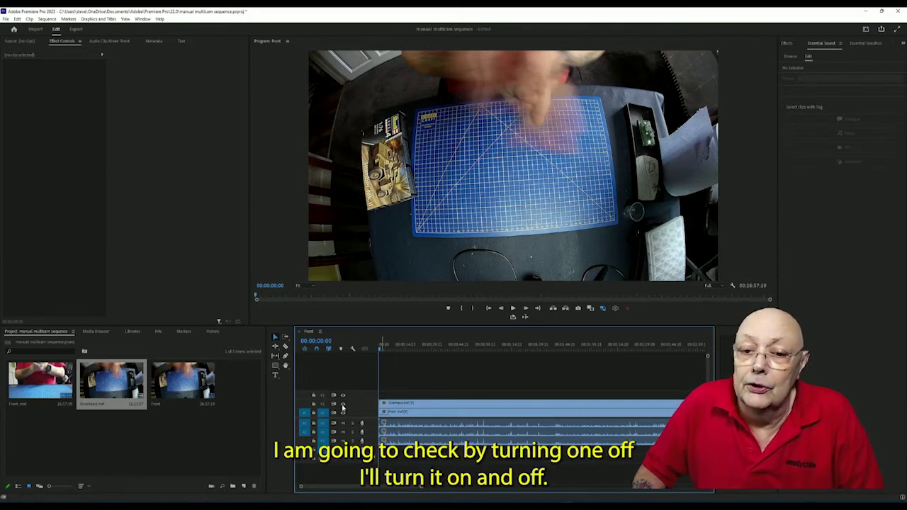
pyautogui.click(513, 309)
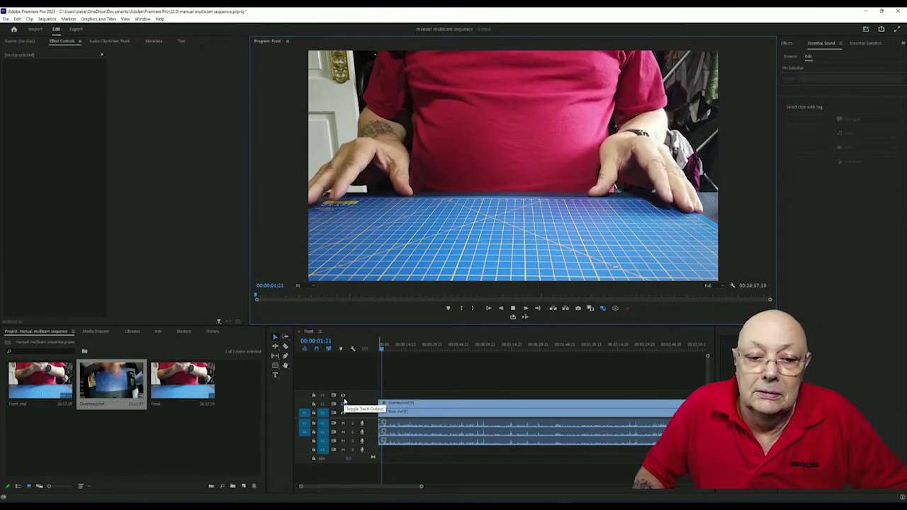
pyautogui.click(343, 406)
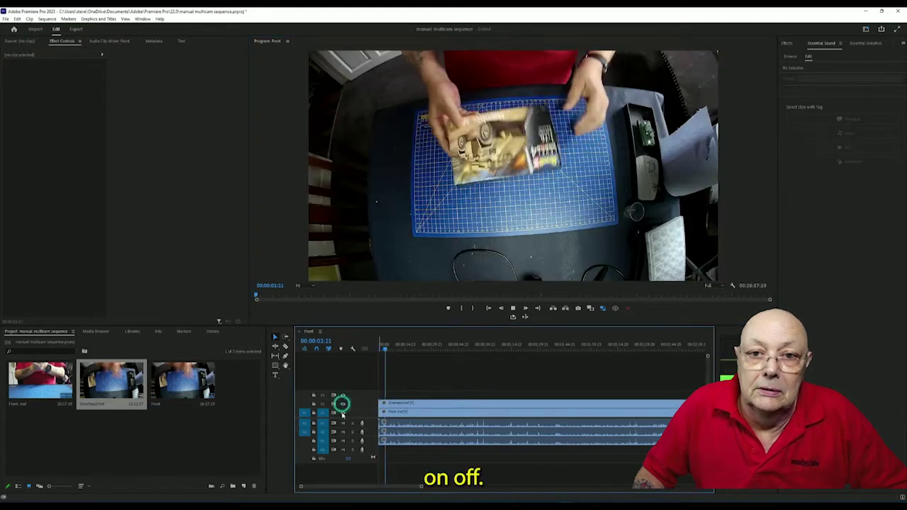
pyautogui.click(343, 405)
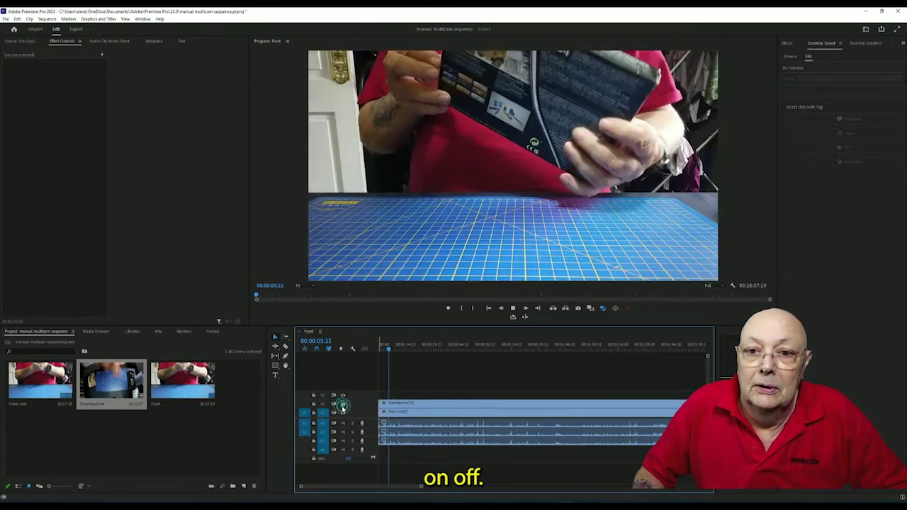
pyautogui.click(344, 405)
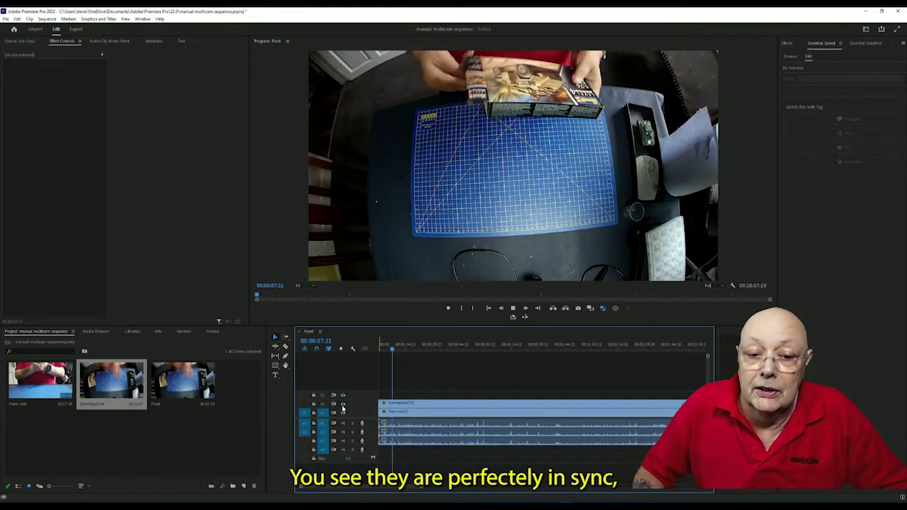
pyautogui.click(343, 405)
pyautogui.click(343, 405)
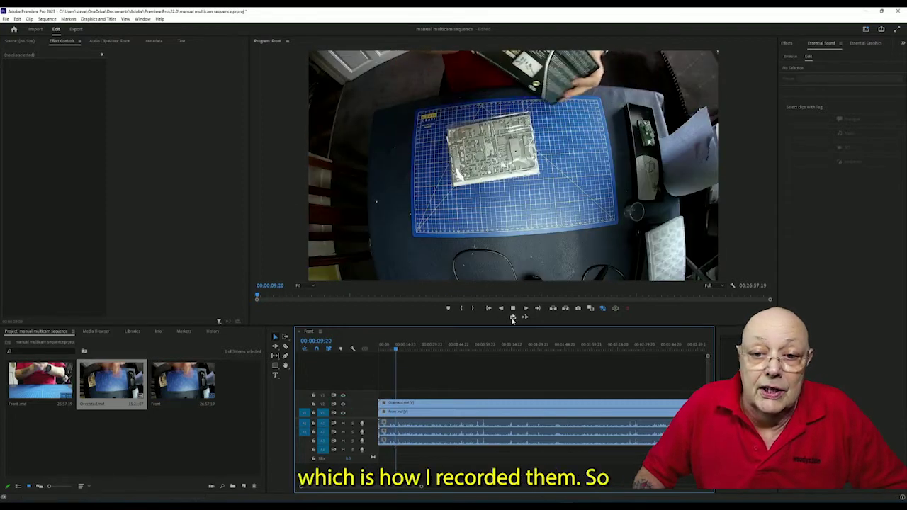
pyautogui.click(513, 308)
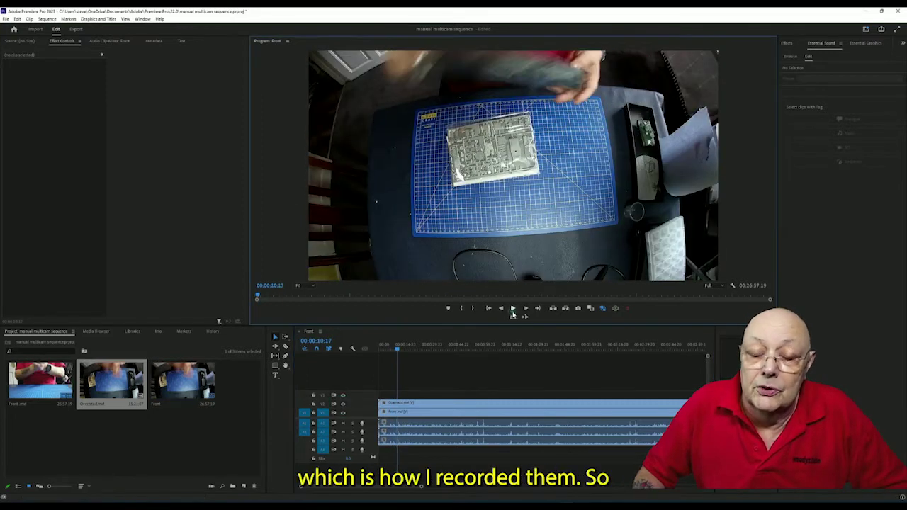
pyautogui.click(397, 350)
pyautogui.press('Home')
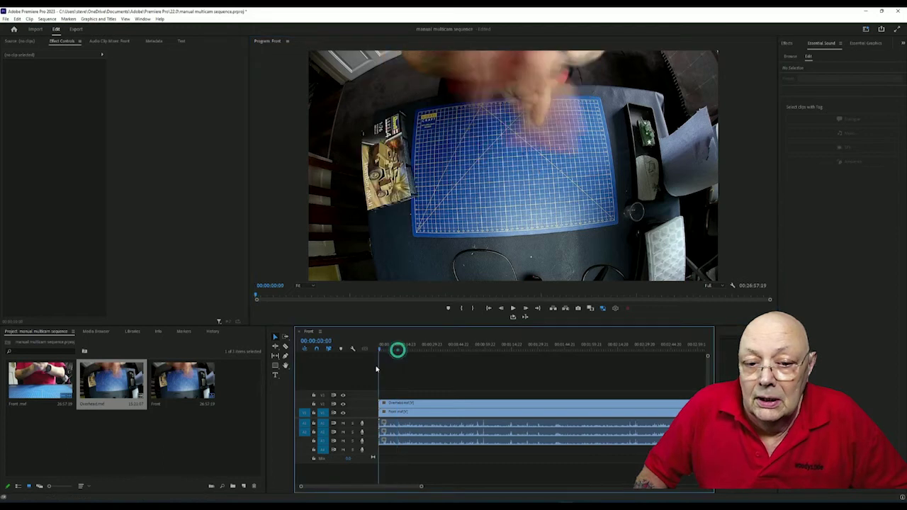
# - Nest the Front sequence in a new sequence and select its clip on the timeline
pyautogui.click(175, 378)
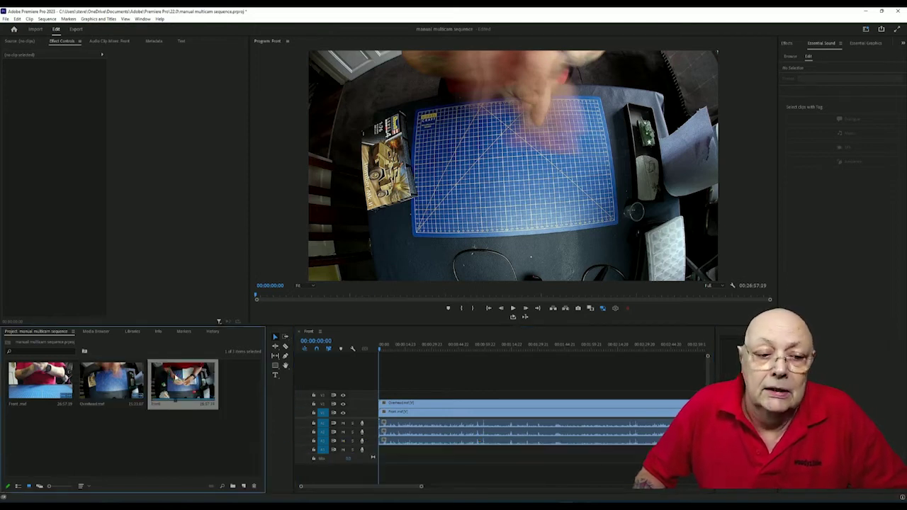
pyautogui.rightClick(175, 378)
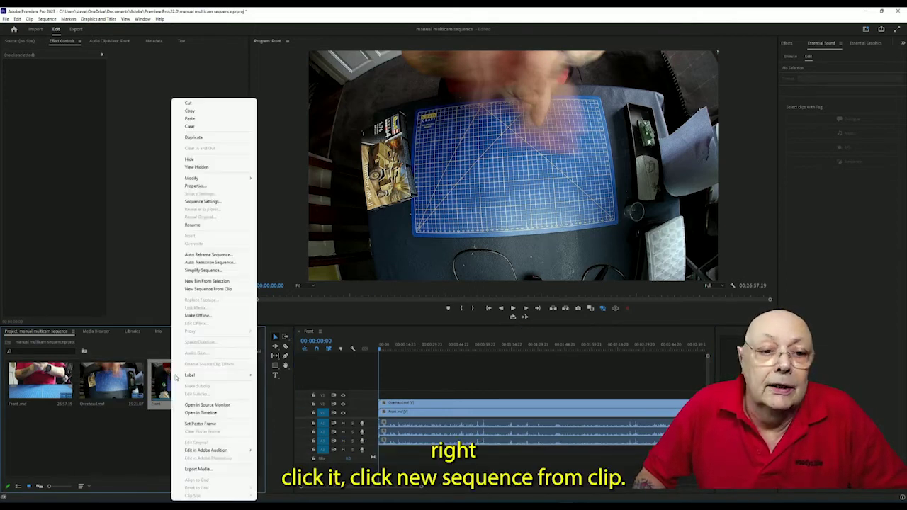
pyautogui.click(212, 290)
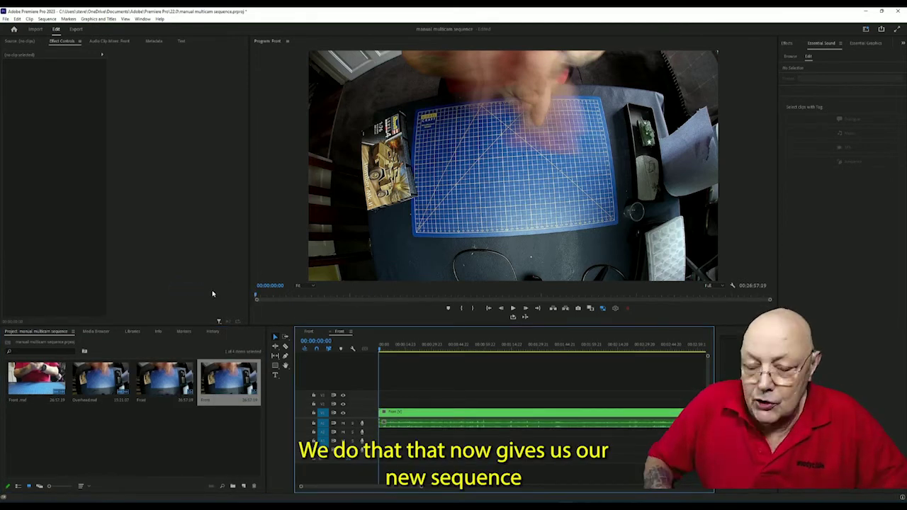
pyautogui.click(507, 418)
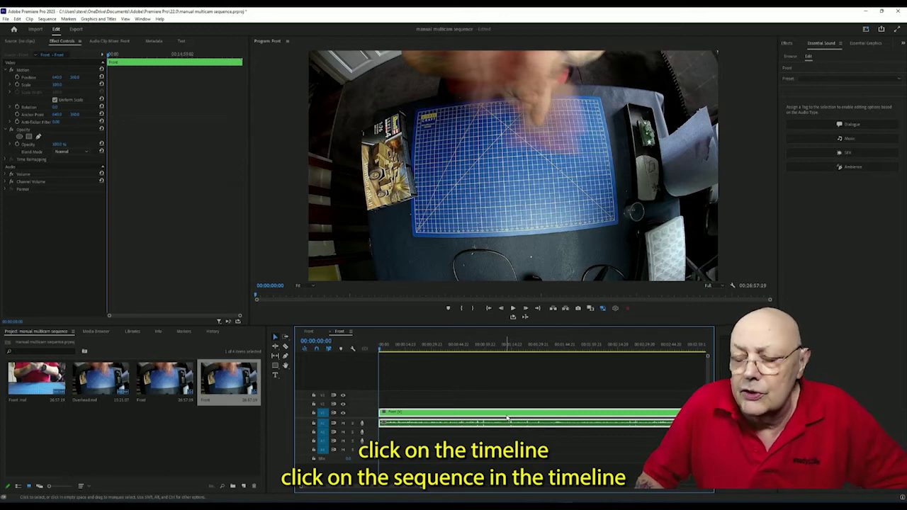
# - Enable Multi-Camera on the nested Front clip in the timeline
pyautogui.rightClick(507, 419)
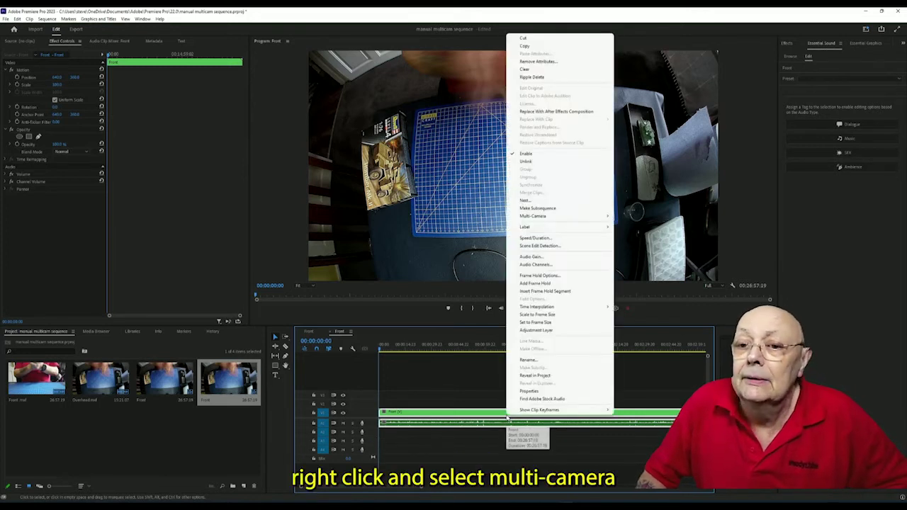
pyautogui.moveTo(540, 216)
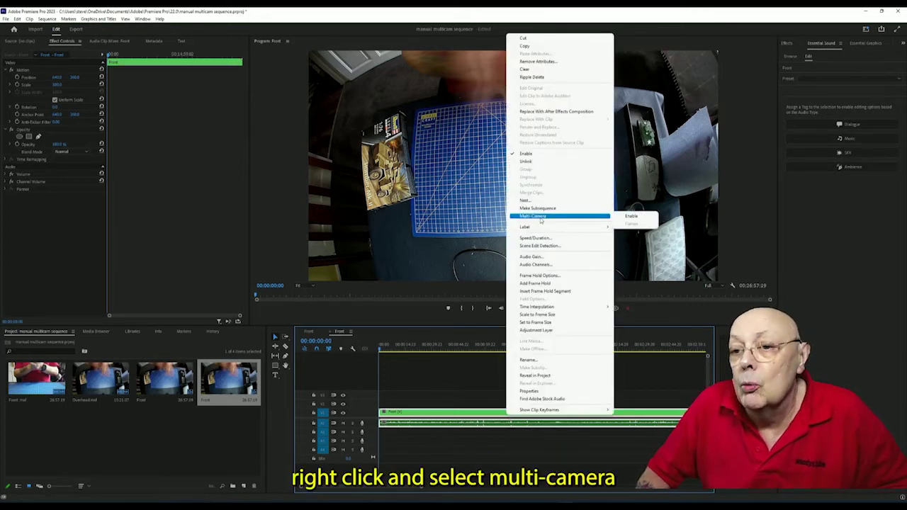
pyautogui.click(633, 217)
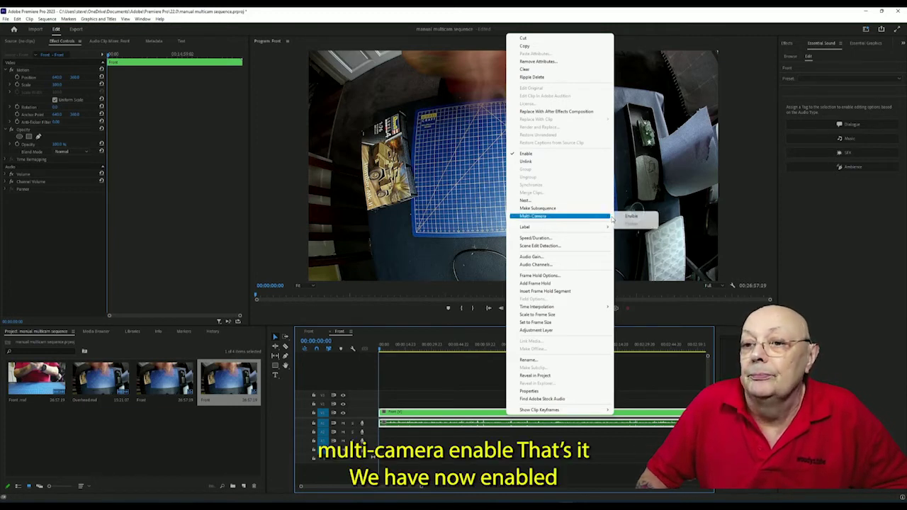
pyautogui.click(626, 219)
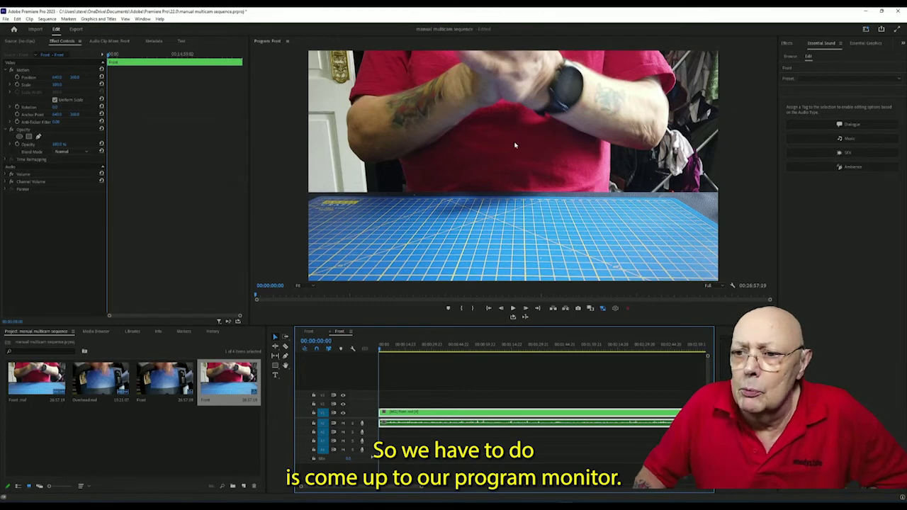
# - Switch the Program Monitor to Multi-Camera view showing the front and overhead angles
pyautogui.click(733, 287)
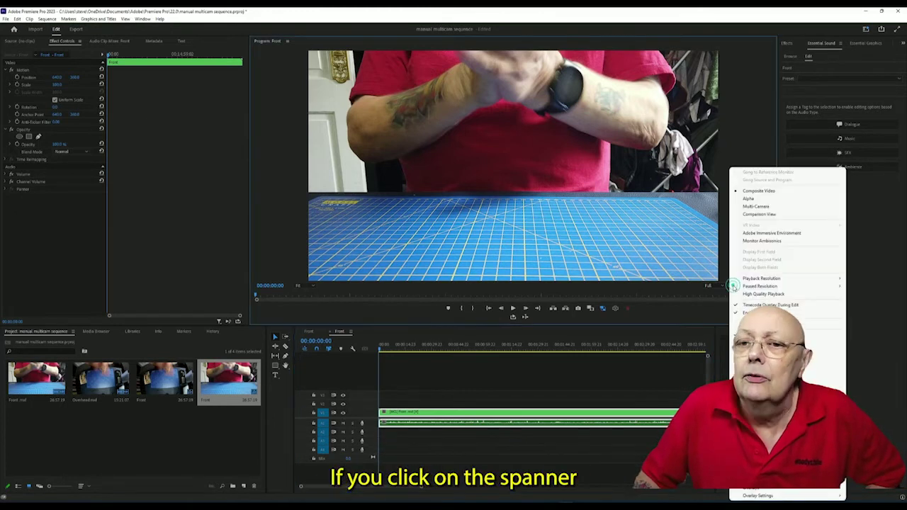
pyautogui.click(754, 207)
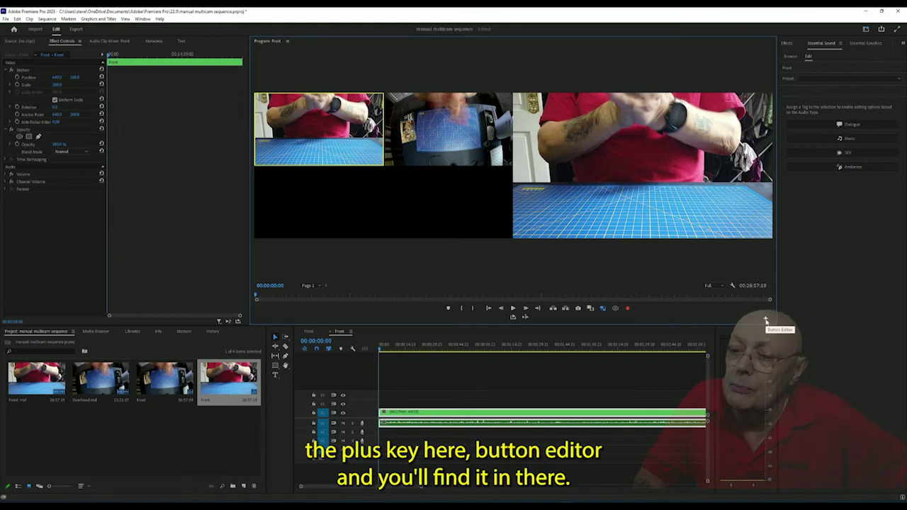
pyautogui.click(765, 321)
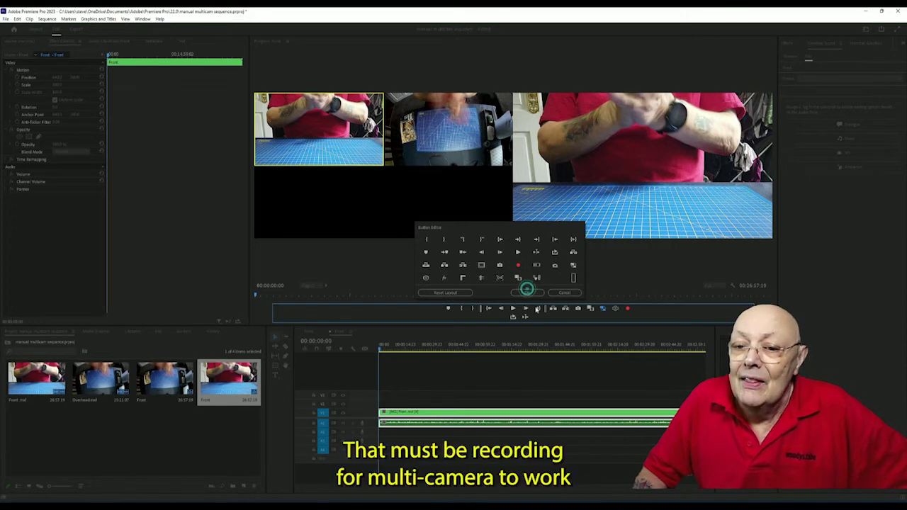
pyautogui.click(527, 292)
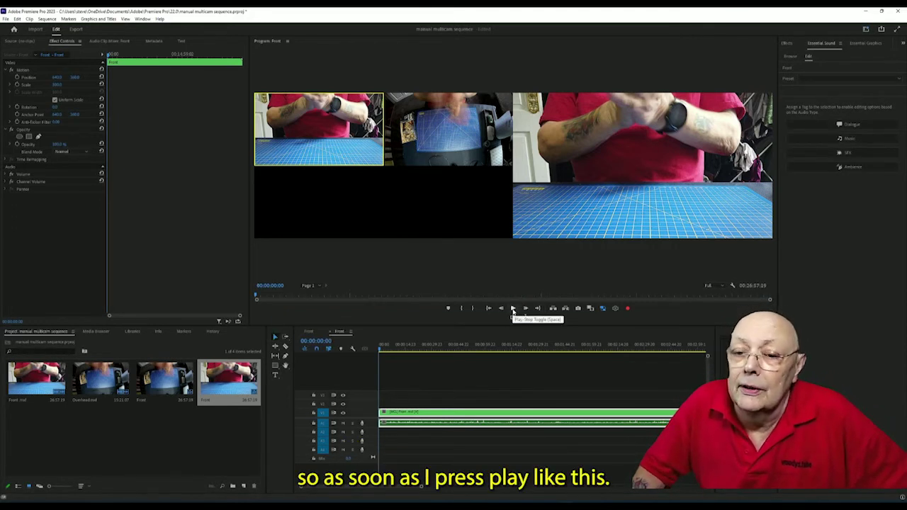
pyautogui.click(513, 309)
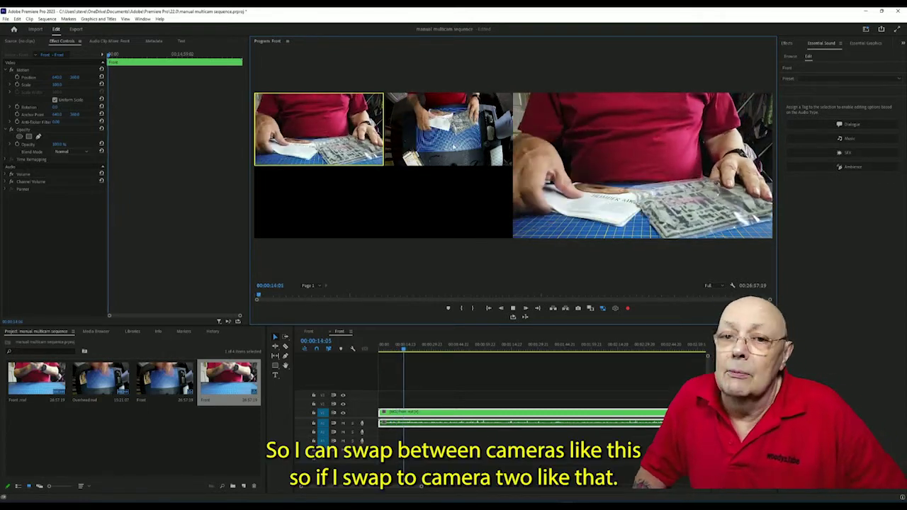
# - During playback, cut to camera 2, back to camera 1, then to camera 2 again
pyautogui.click(454, 147)
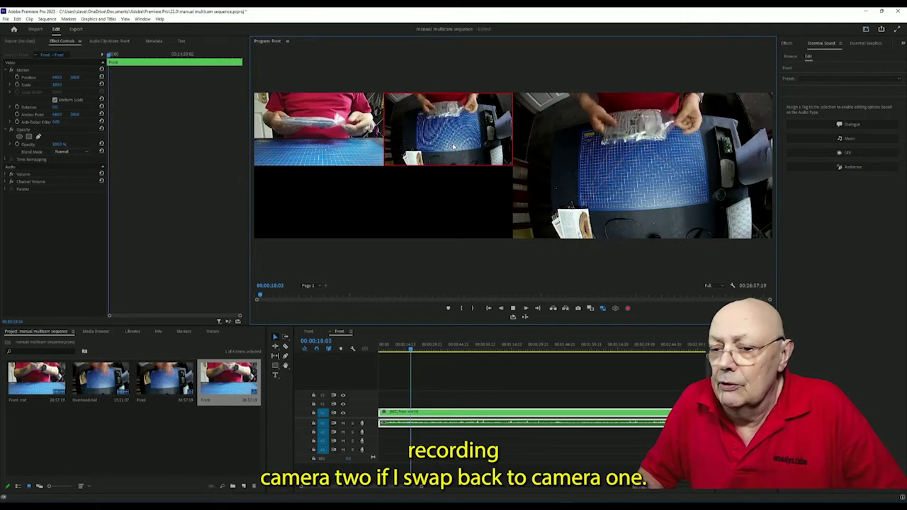
pyautogui.click(331, 141)
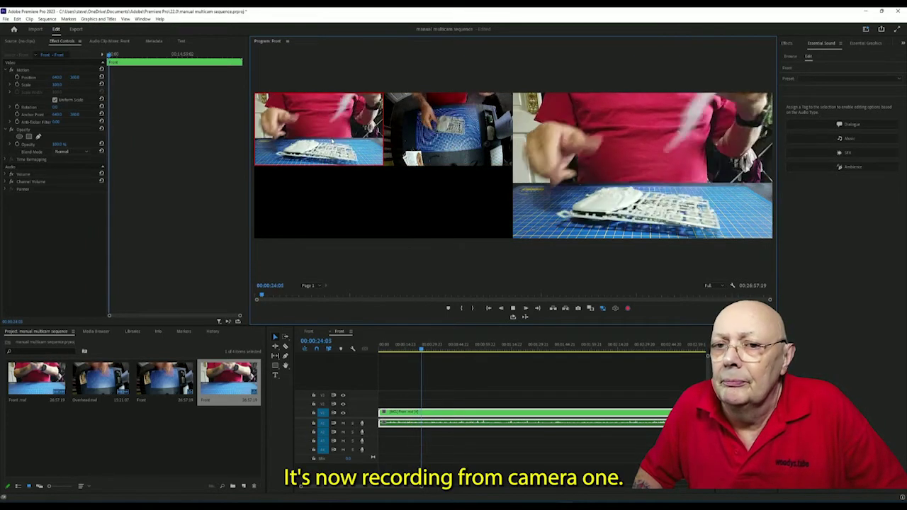
pyautogui.click(473, 122)
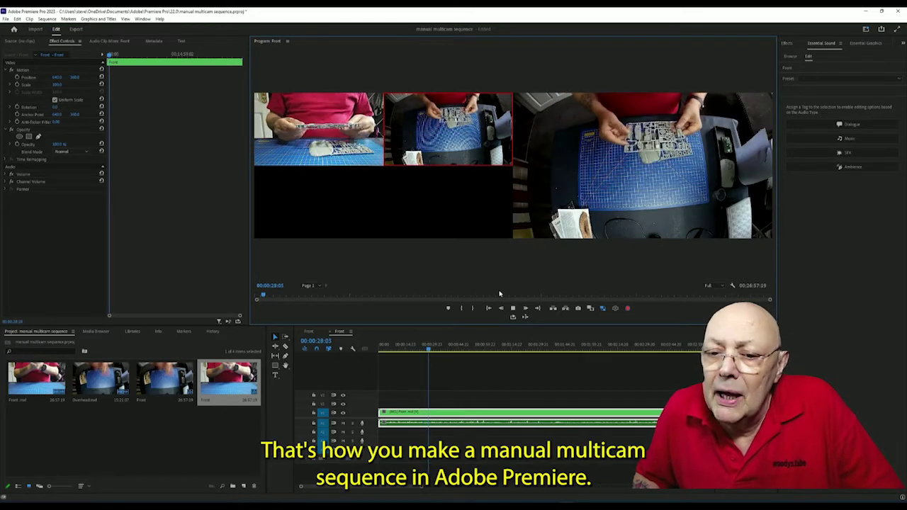
# - Stop to commit the camera cuts, move the playhead back, and replay to review them
pyautogui.click(514, 309)
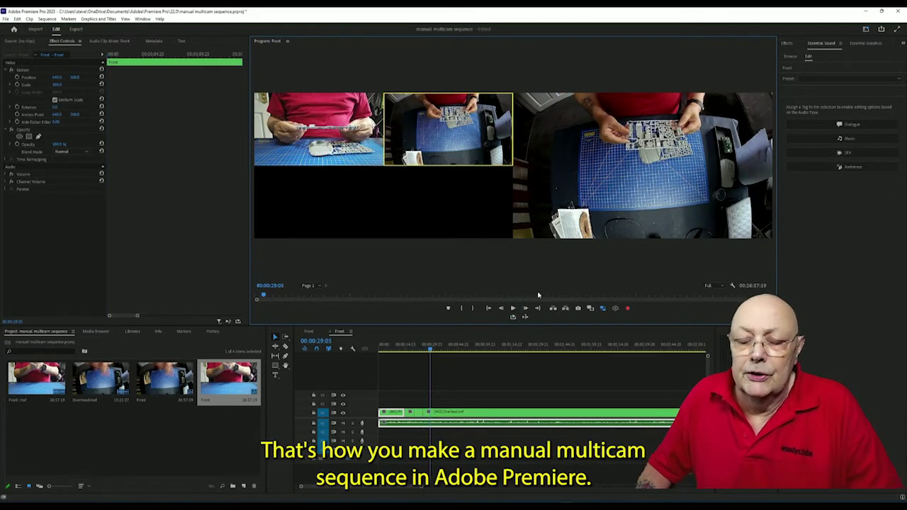
pyautogui.moveTo(430, 348); pyautogui.dragTo(384, 373)
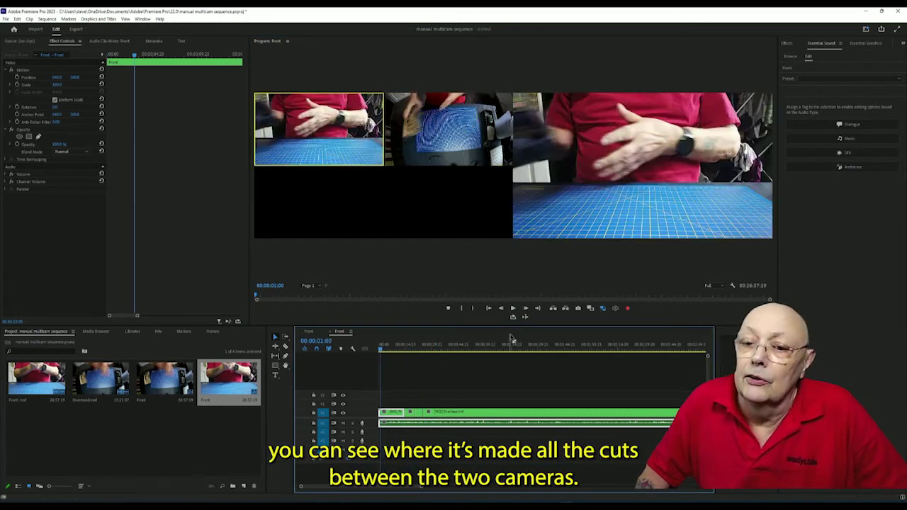
pyautogui.click(514, 309)
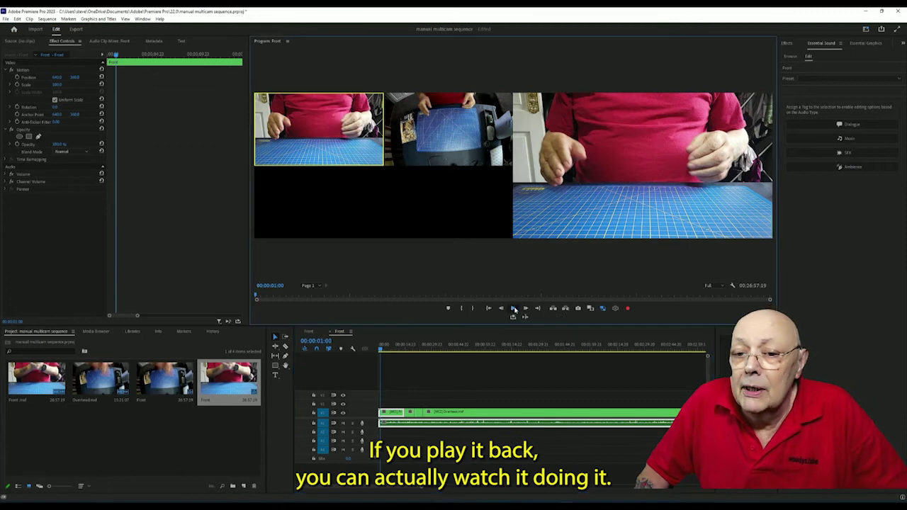